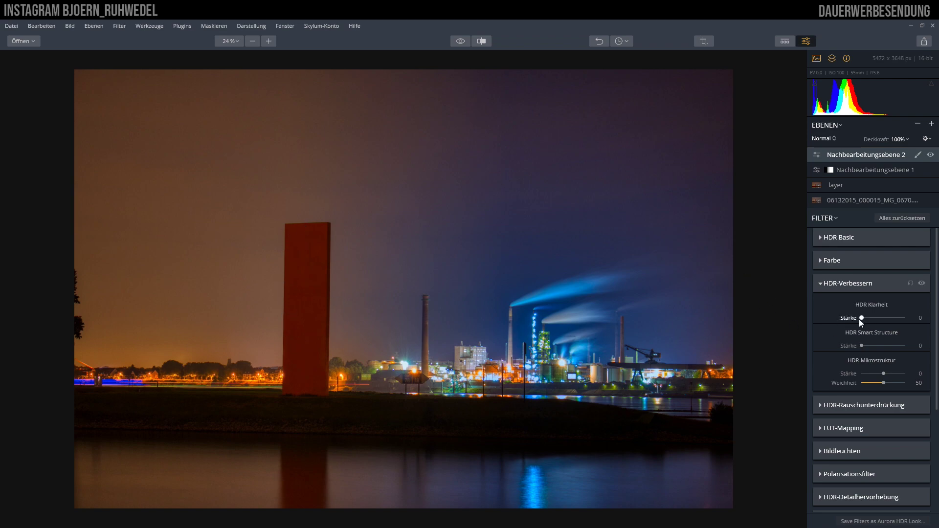
# Drag the HDR Klarheit strength slider all the way to 100
pyautogui.moveTo(862, 318)
pyautogui.mouseDown()
pyautogui.moveTo(904, 315)
pyautogui.moveTo(856, 329)
pyautogui.moveTo(912, 320)
pyautogui.mouseUp()
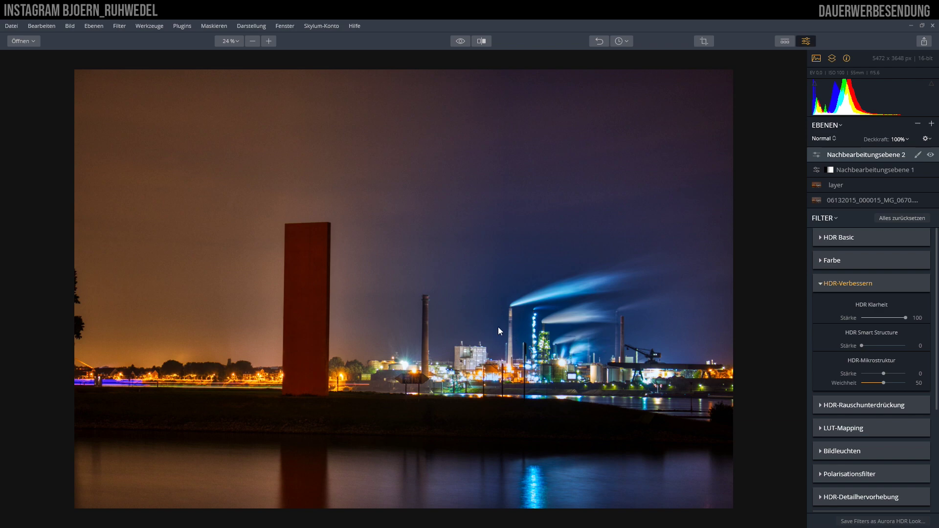
# Zoom the photo to 100% and centre the view on the smoking chimneys
pyautogui.hotkey('ctrl', '+')
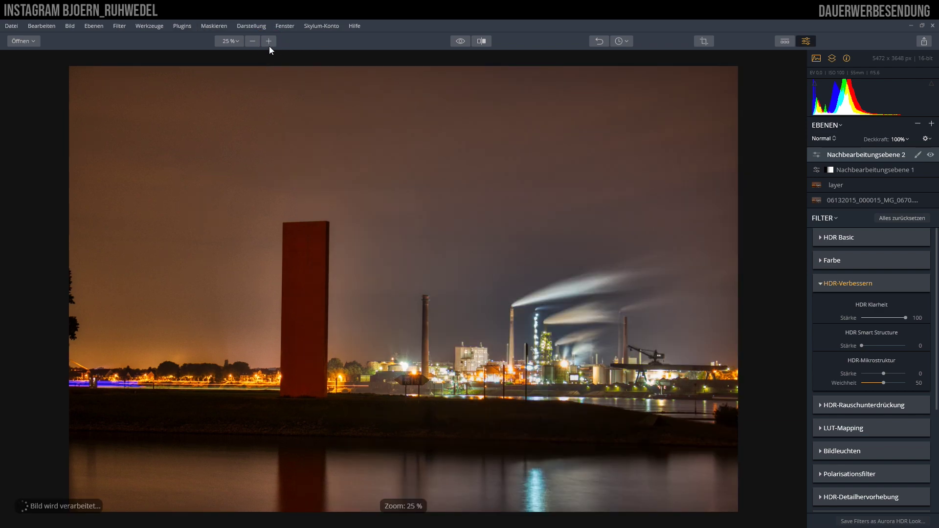
pyautogui.click(231, 41)
pyautogui.click(229, 79)
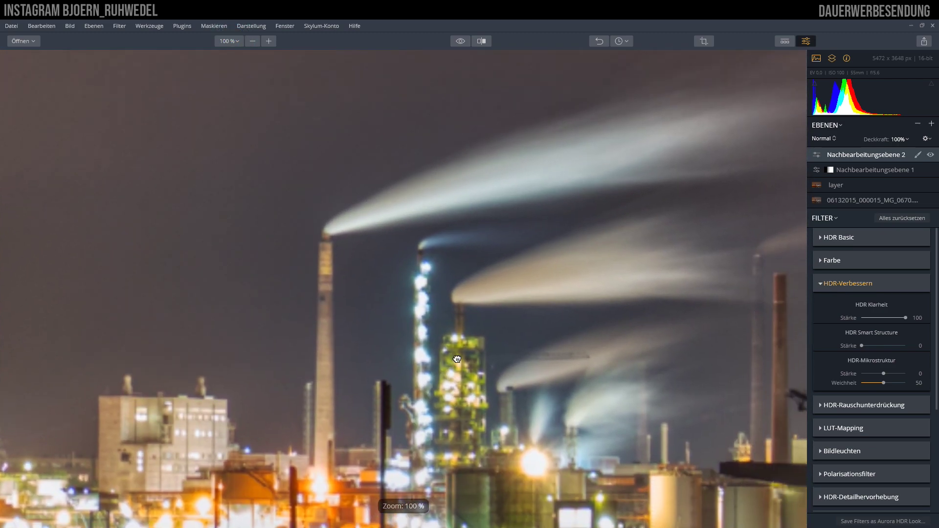
pyautogui.moveTo(457, 360); pyautogui.dragTo(355, 372)
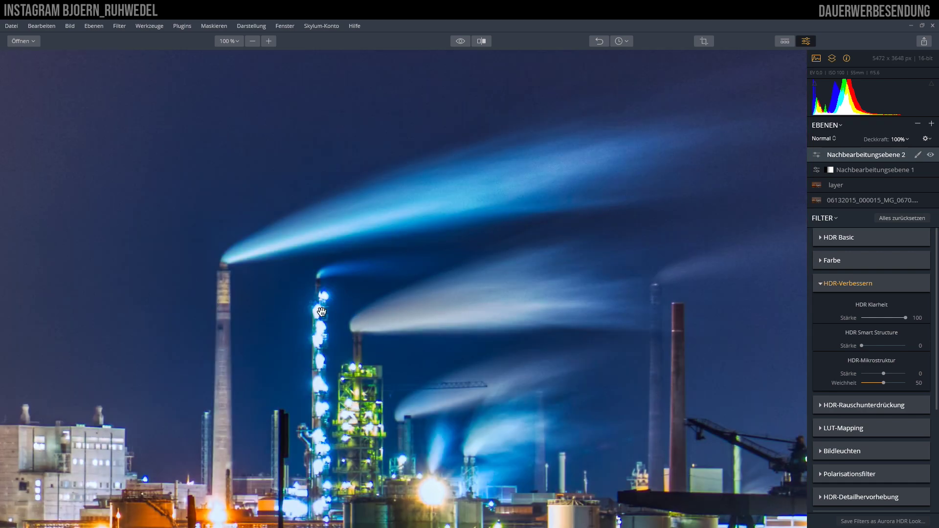
pyautogui.moveTo(293, 407)
pyautogui.mouseDown()
pyautogui.moveTo(304, 373)
pyautogui.moveTo(403, 319)
pyautogui.mouseUp()
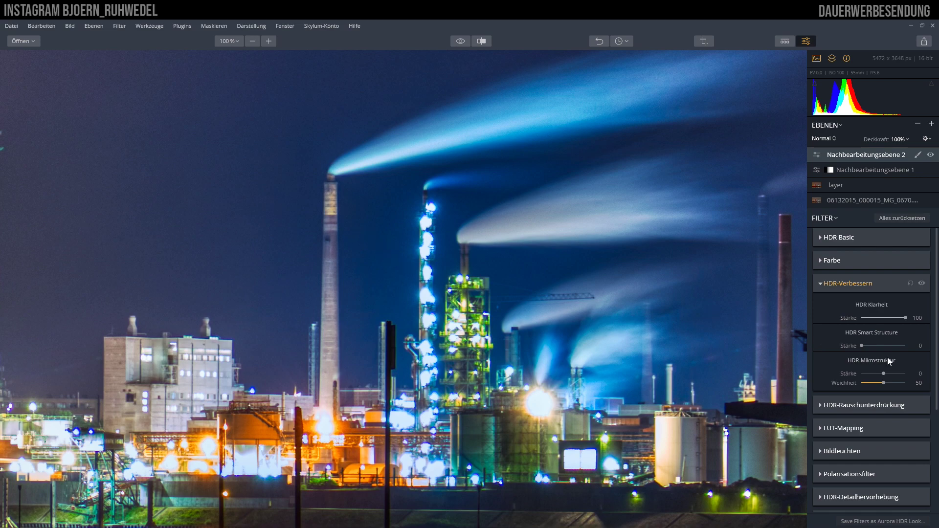
# Toggle HDR-Verbessern off and on to compare before and after, leaving it enabled
pyautogui.click(922, 284)
pyautogui.click(922, 284)
pyautogui.click(923, 284)
pyautogui.click(922, 284)
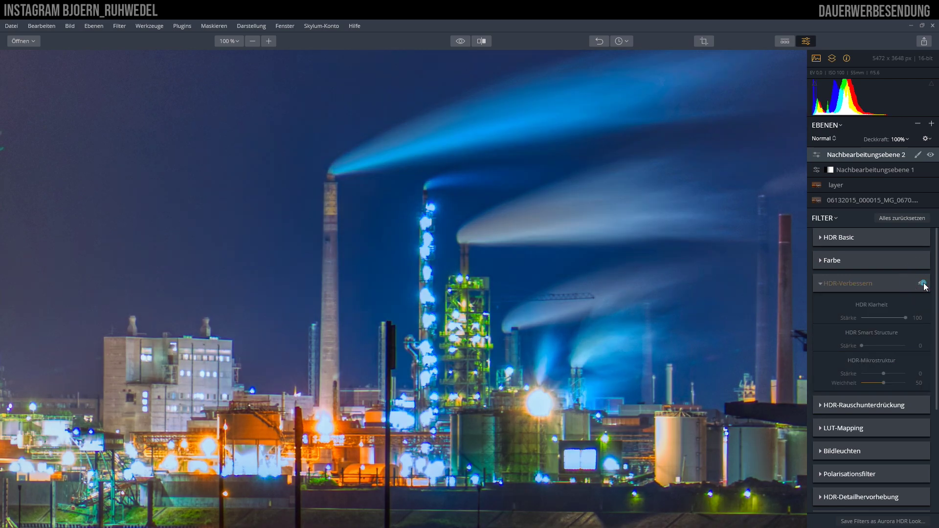
pyautogui.click(922, 283)
pyautogui.click(922, 284)
pyautogui.click(921, 284)
pyautogui.click(922, 286)
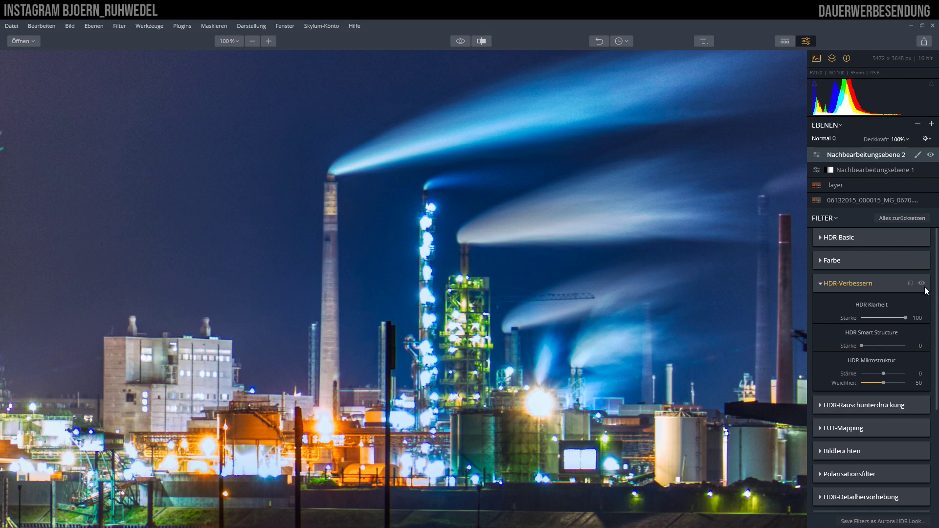
# Lower HDR Klarheit to about half and fit the whole photo to the window
pyautogui.moveTo(905, 318); pyautogui.dragTo(880, 317)
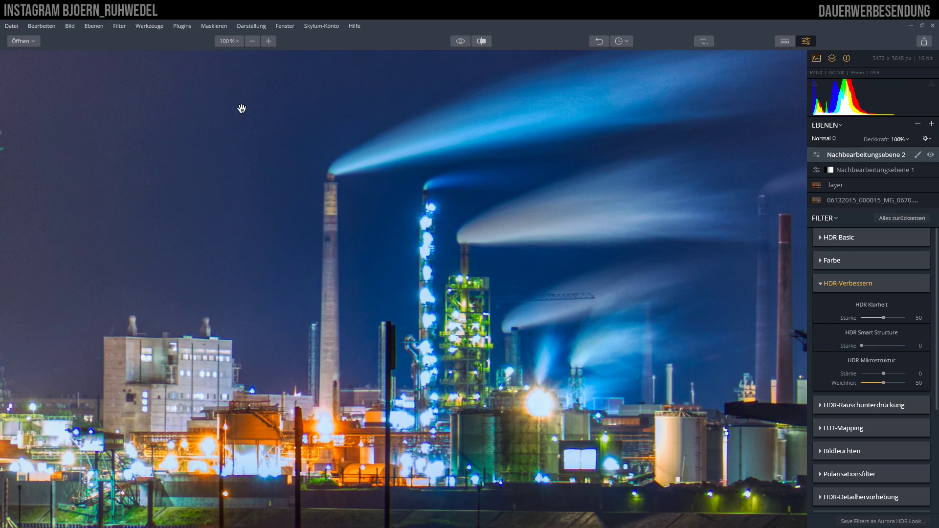
pyautogui.click(239, 42)
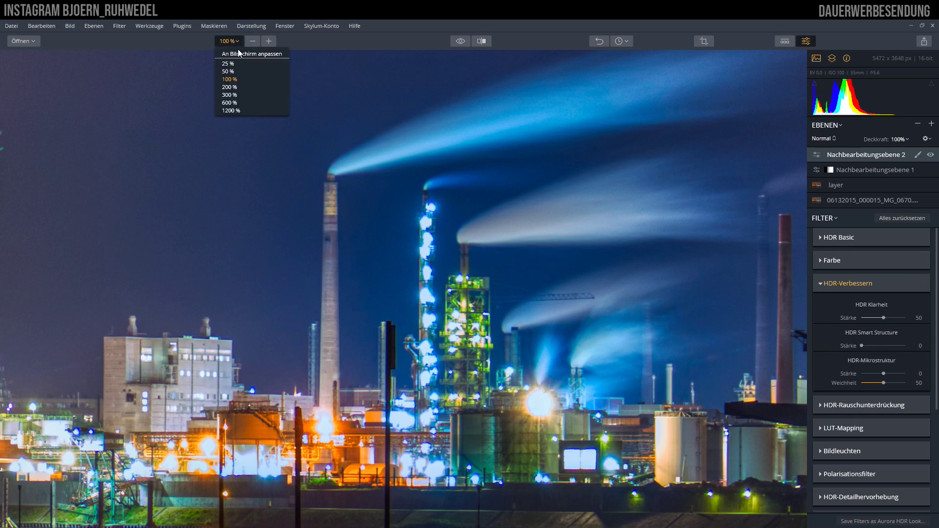
pyautogui.click(239, 53)
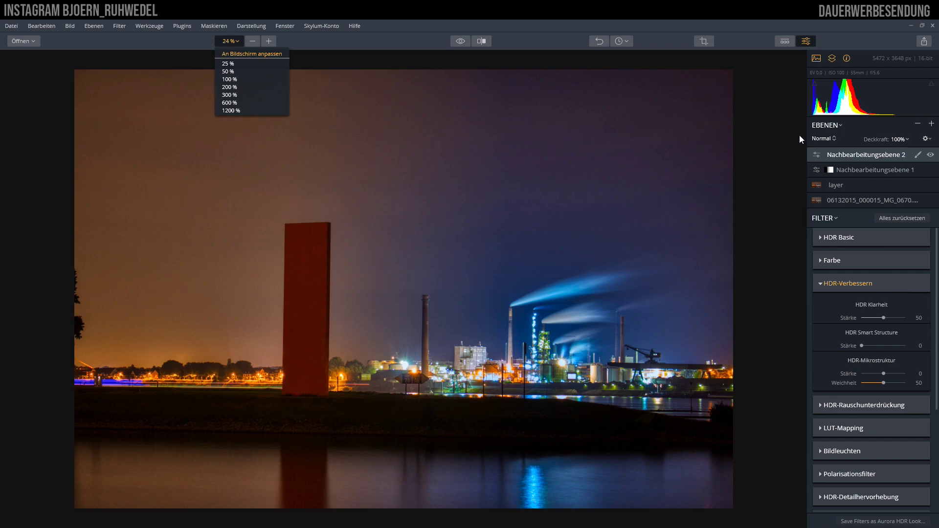
pyautogui.click(239, 43)
pyautogui.moveTo(871, 283)
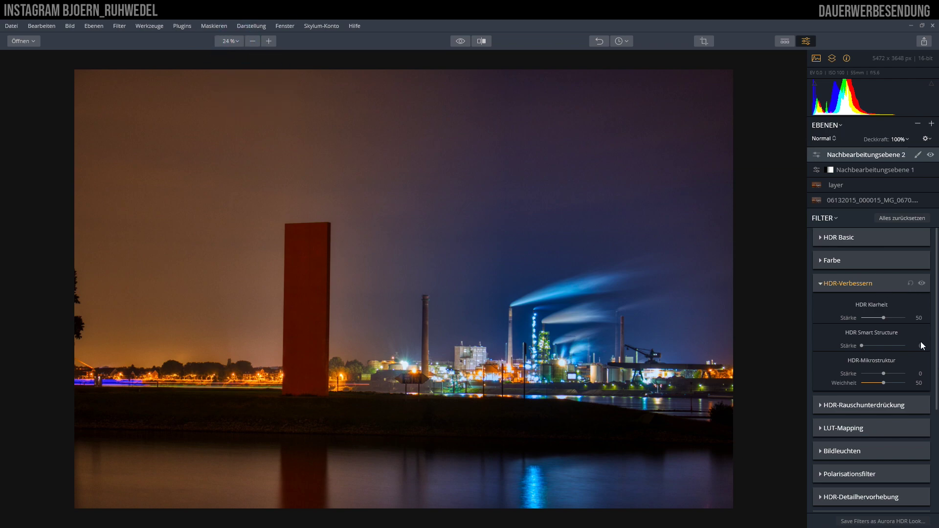
# Compare with HDR-Verbessern off and on, then reset HDR Klarheit to 0
pyautogui.click(922, 284)
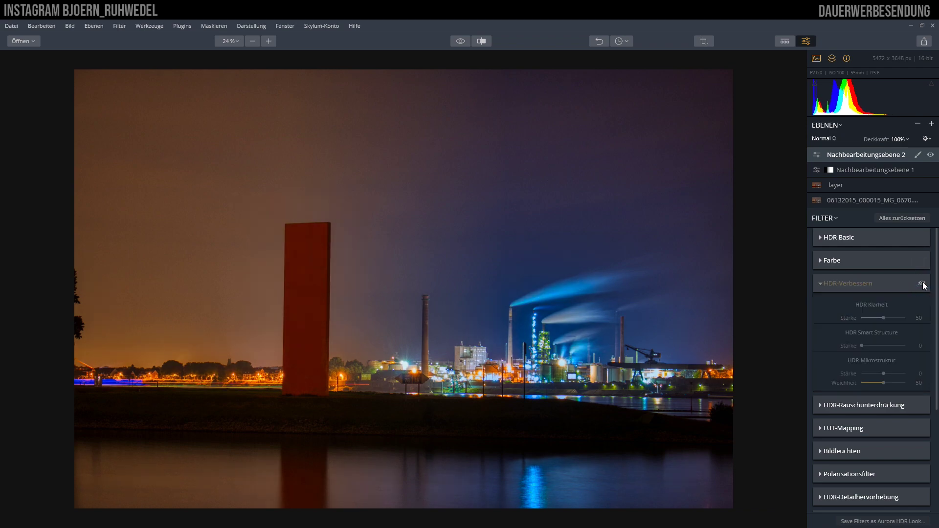
pyautogui.click(922, 284)
pyautogui.click(921, 284)
pyautogui.click(922, 284)
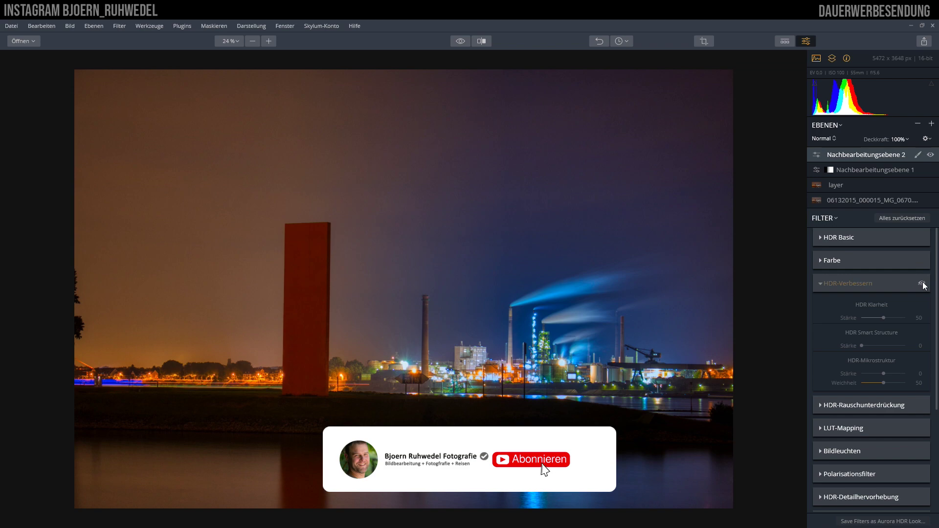
pyautogui.click(922, 283)
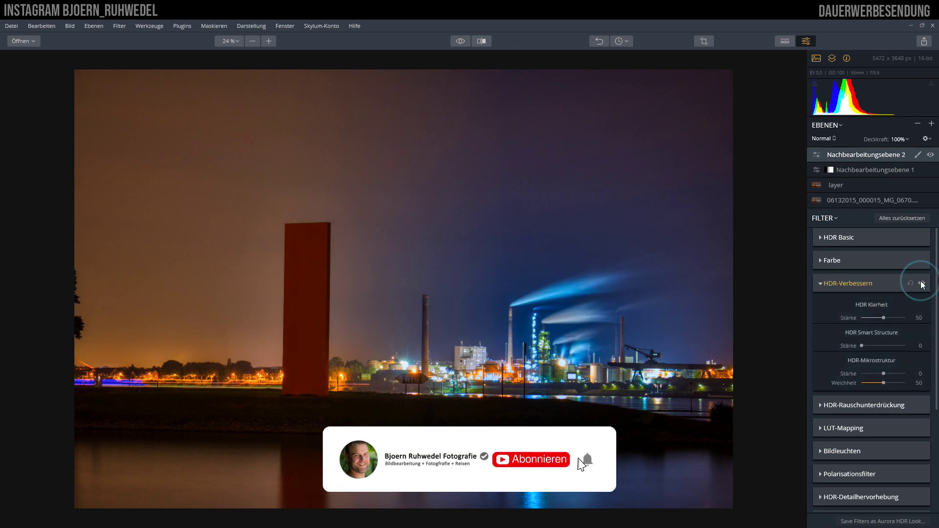
pyautogui.doubleClick(883, 318)
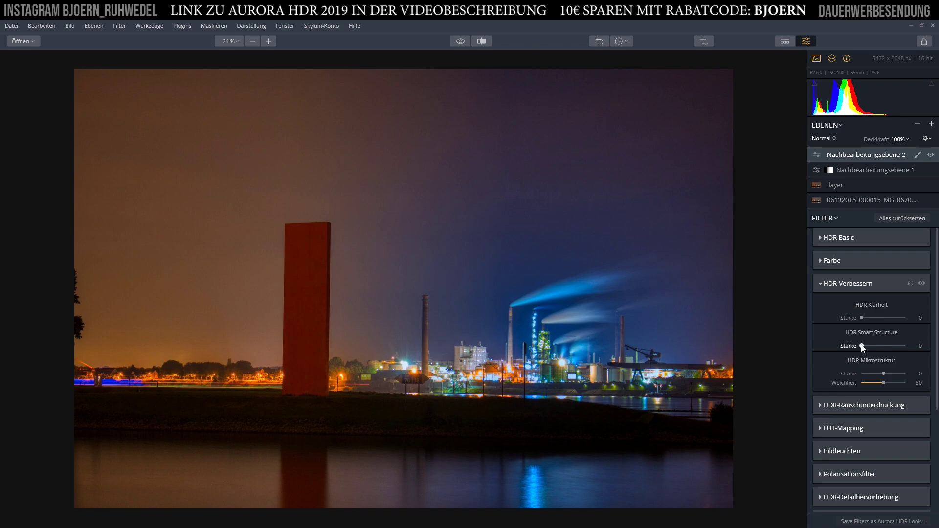
# Set HDR Smart Structure strength to 100 and inspect the chimneys at 100% zoom
pyautogui.moveTo(862, 346); pyautogui.dragTo(931, 350)
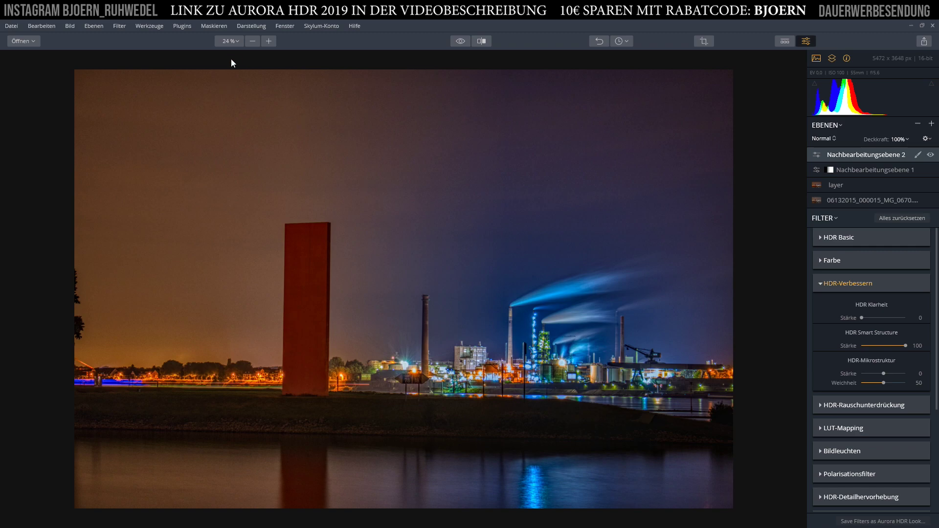
pyautogui.click(236, 43)
pyautogui.click(235, 78)
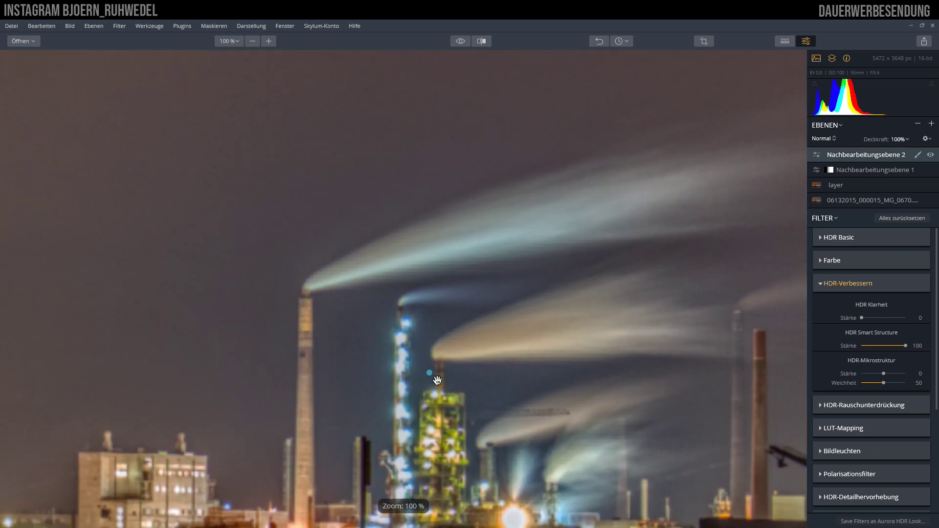
pyautogui.moveTo(460, 391)
pyautogui.mouseDown()
pyautogui.moveTo(391, 313)
pyautogui.moveTo(425, 301)
pyautogui.mouseUp()
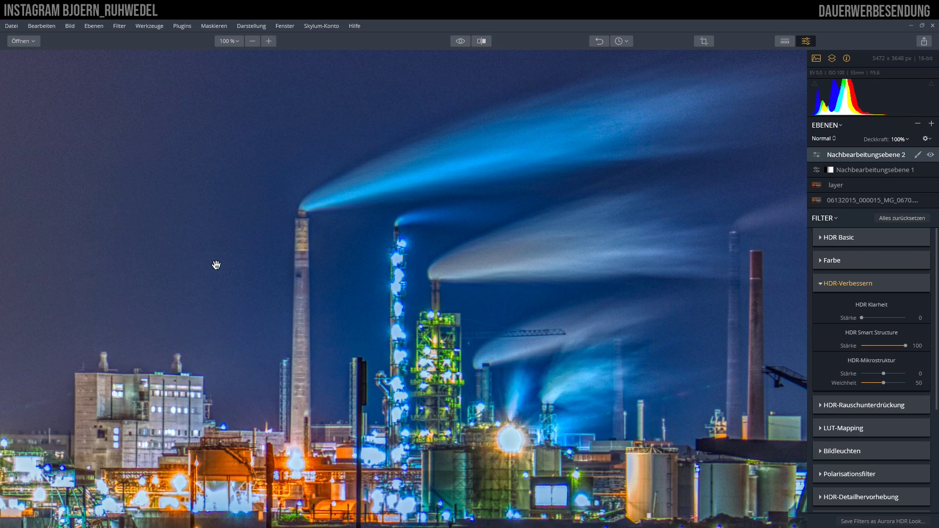
pyautogui.moveTo(869, 283)
pyautogui.click(922, 284)
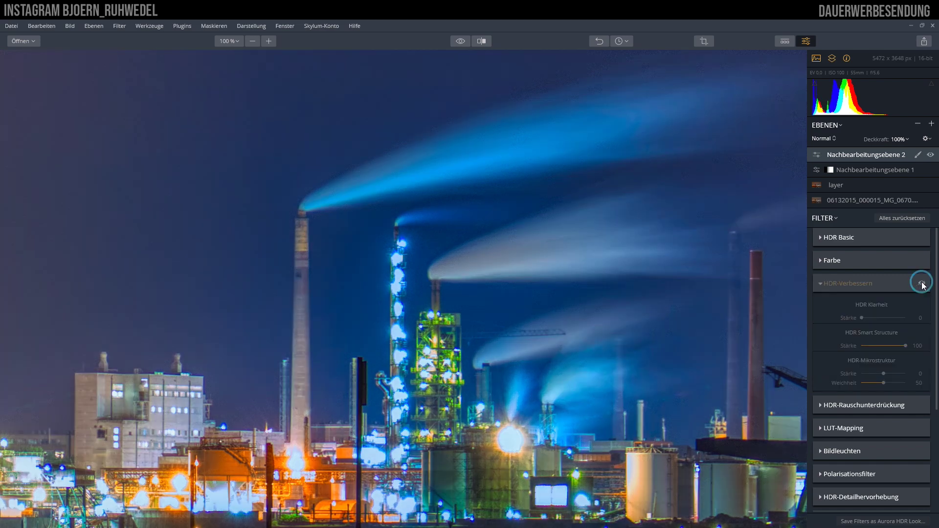
pyautogui.click(922, 284)
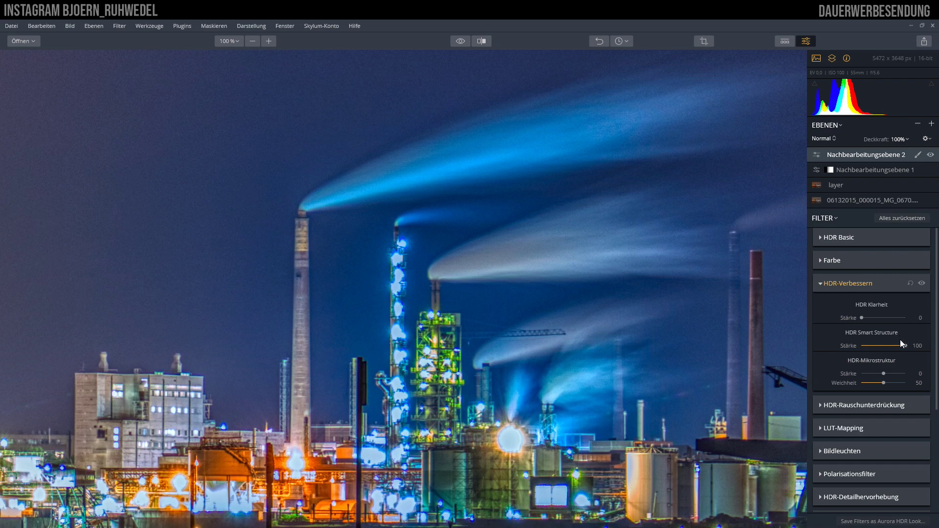
pyautogui.click(923, 283)
pyautogui.click(923, 284)
pyautogui.click(923, 284)
pyautogui.click(923, 283)
pyautogui.click(922, 284)
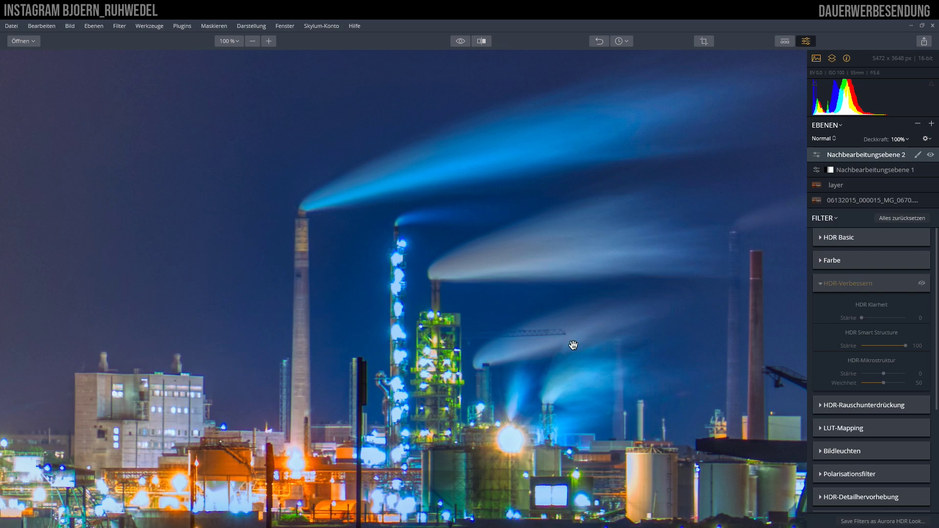
pyautogui.click(922, 284)
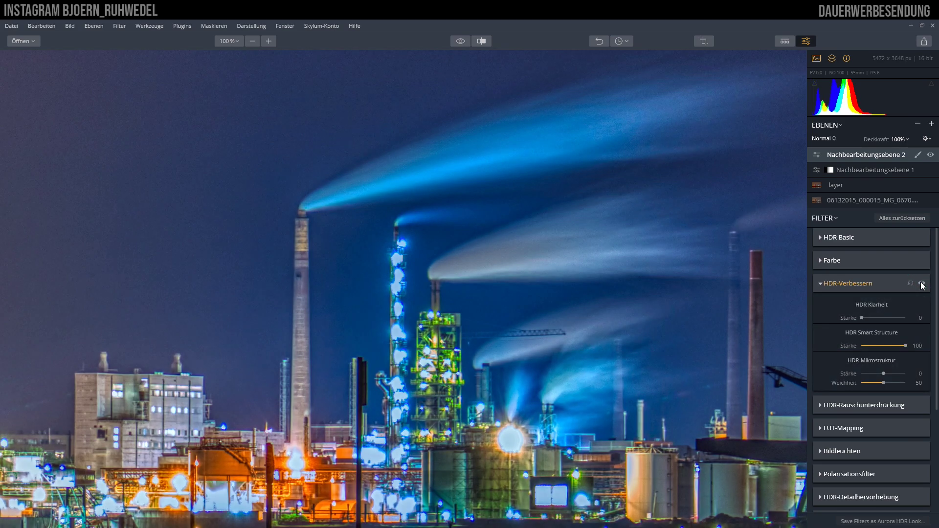
pyautogui.click(921, 284)
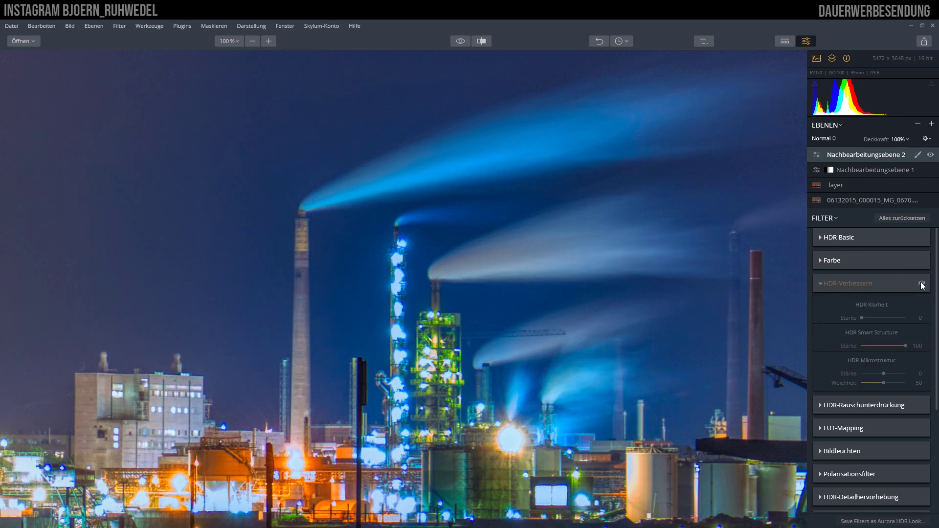
pyautogui.click(921, 284)
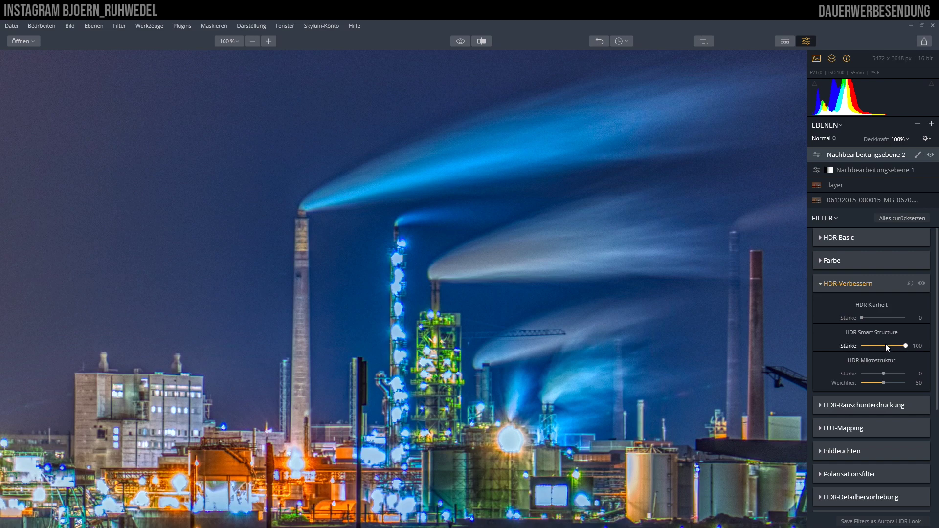
# Lower HDR Smart Structure to 41 and compare with HDR-Verbessern toggled off and on
pyautogui.moveTo(904, 345); pyautogui.dragTo(879, 344)
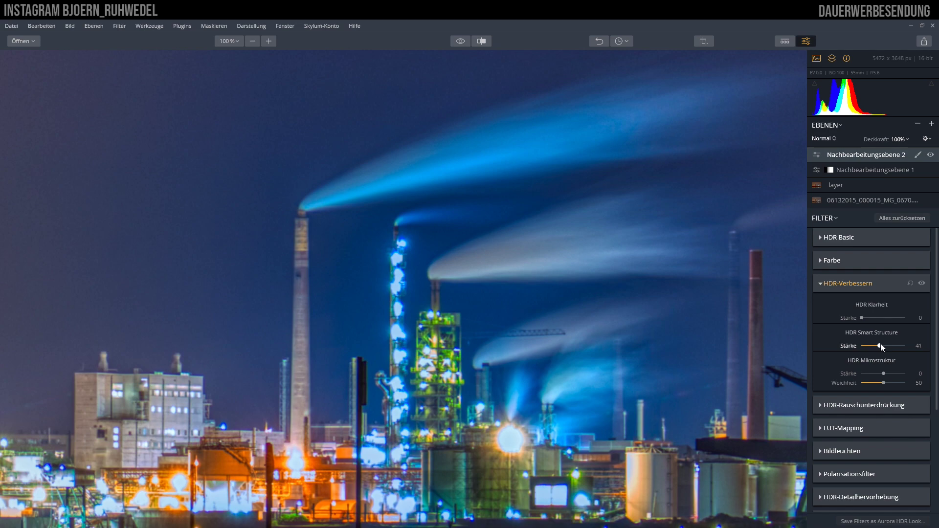
pyautogui.click(922, 284)
pyautogui.click(922, 284)
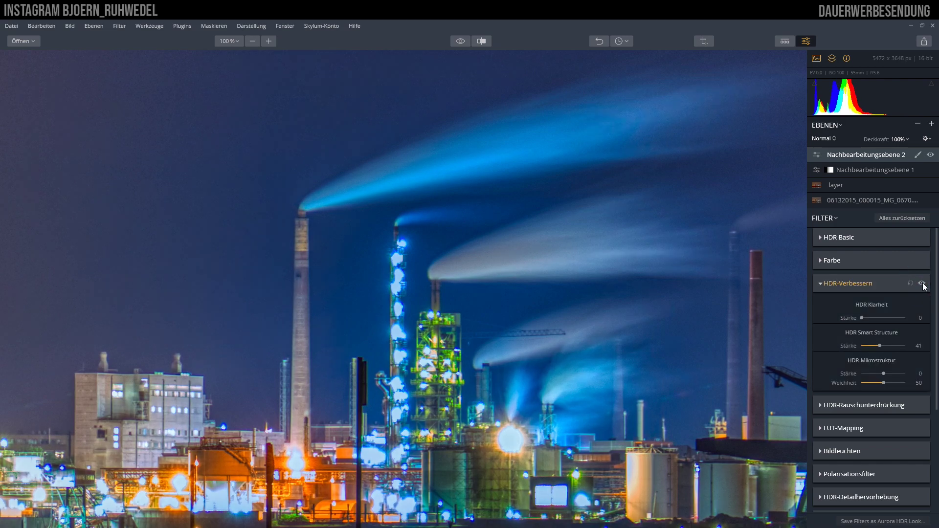
pyautogui.click(923, 283)
pyautogui.click(923, 283)
pyautogui.click(923, 284)
pyautogui.click(922, 284)
pyautogui.click(229, 41)
pyautogui.click(255, 54)
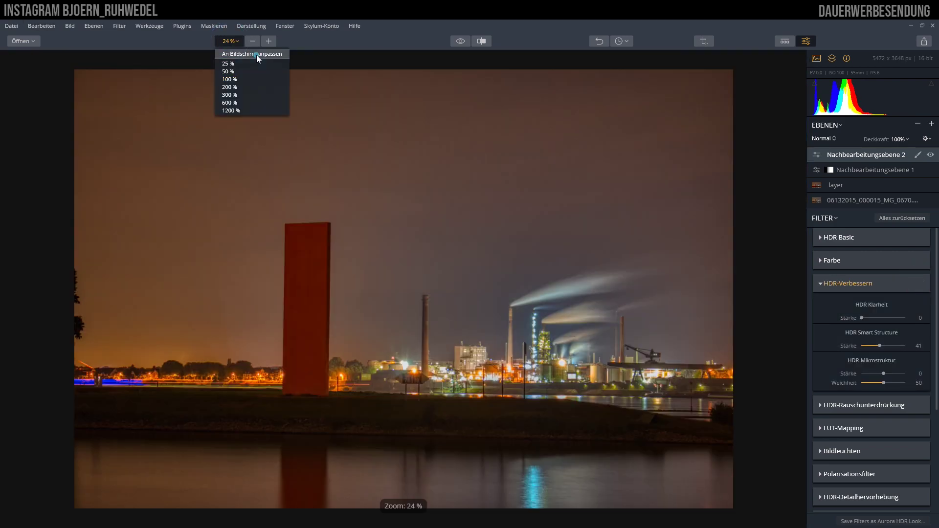
pyautogui.click(230, 42)
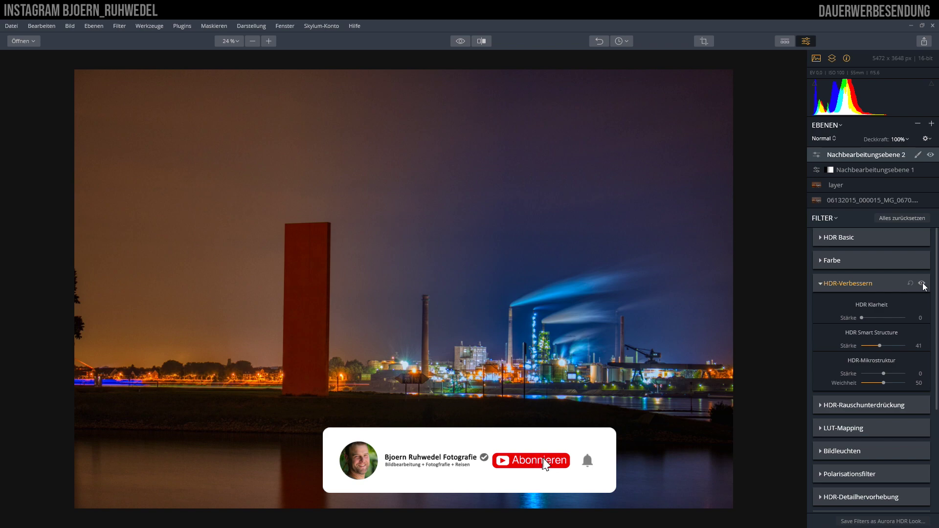
pyautogui.click(922, 284)
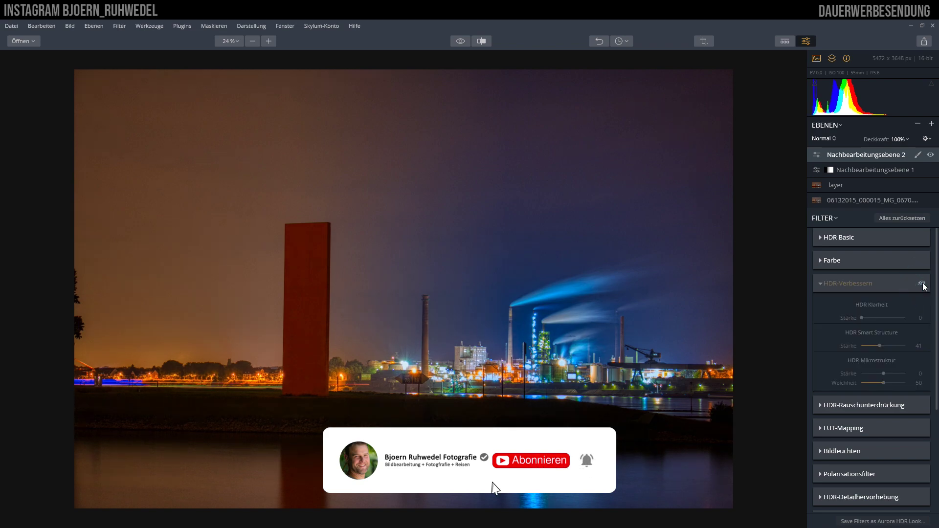
pyautogui.click(922, 284)
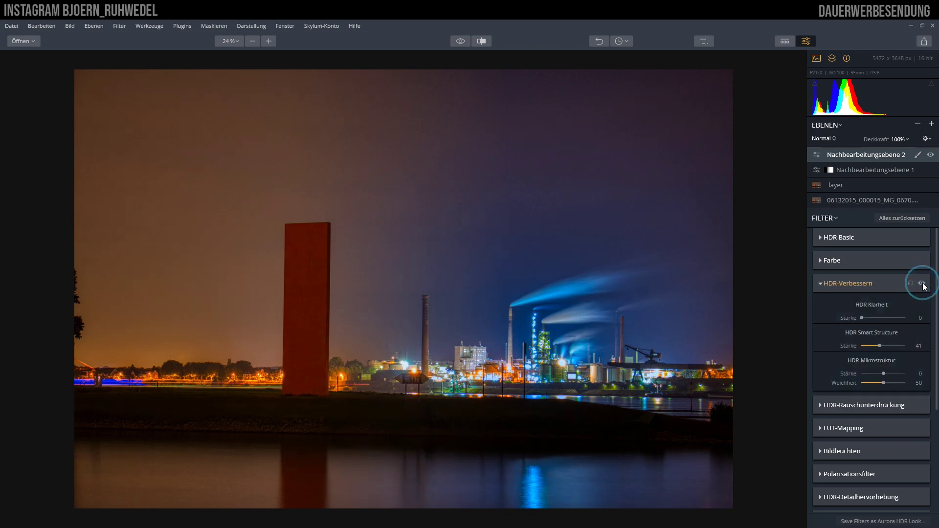
pyautogui.click(921, 284)
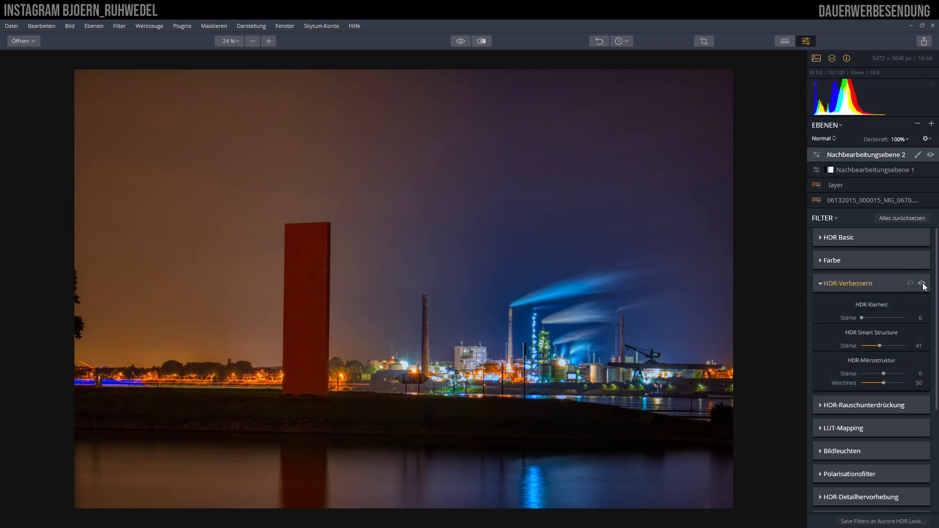
pyautogui.click(922, 284)
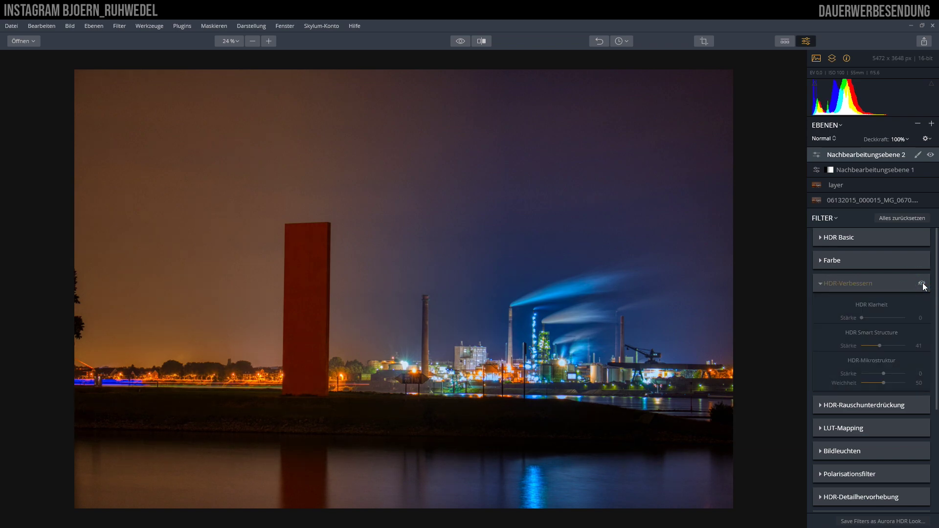
pyautogui.click(922, 283)
pyautogui.click(922, 284)
pyautogui.click(921, 284)
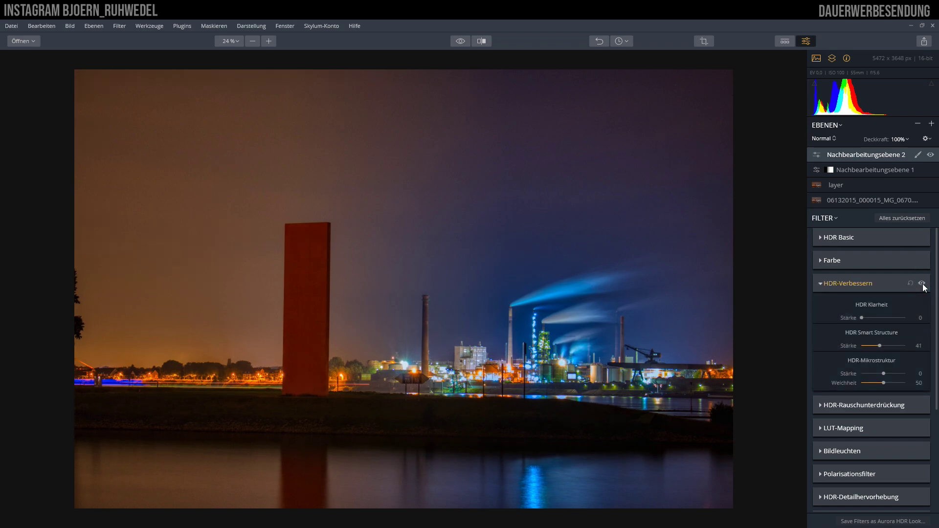
pyautogui.click(922, 284)
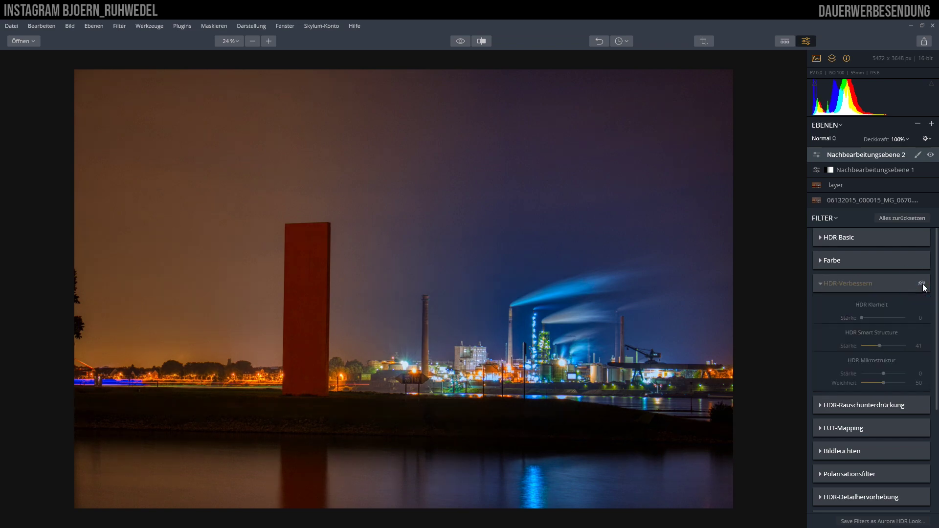
pyautogui.click(921, 283)
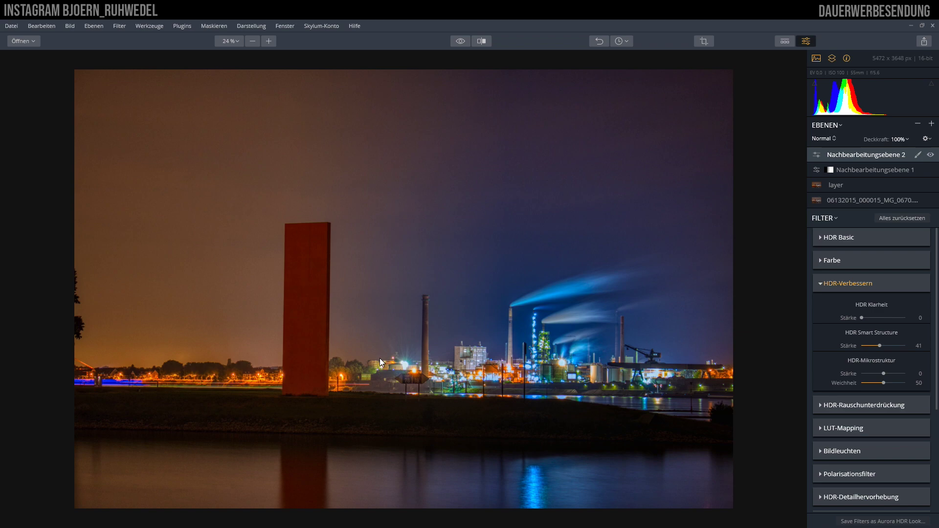
pyautogui.moveTo(872, 283)
pyautogui.click(922, 284)
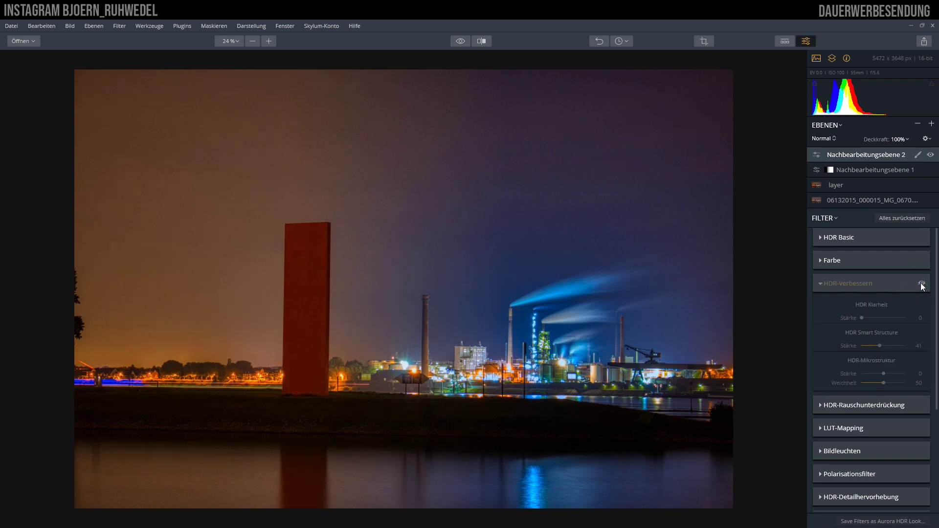
pyautogui.click(921, 284)
pyautogui.click(922, 283)
pyautogui.click(921, 284)
pyautogui.click(921, 284)
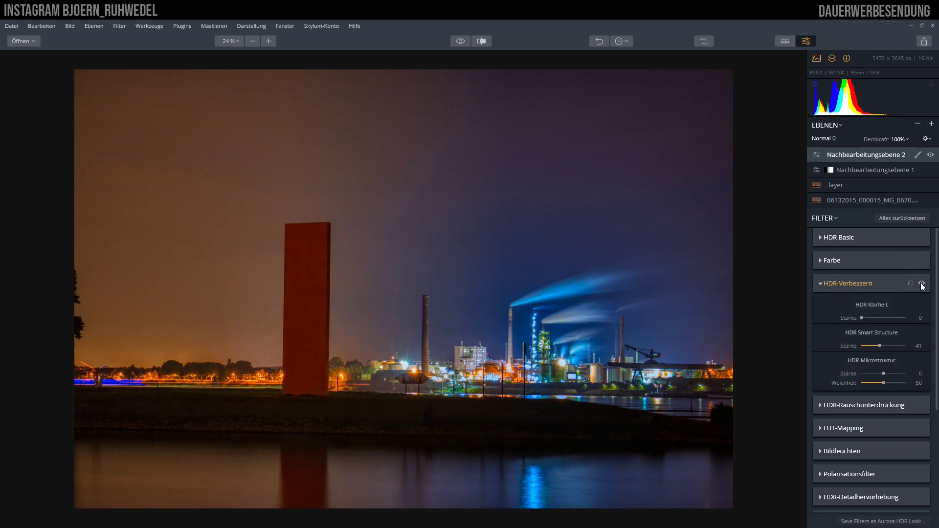
pyautogui.click(921, 284)
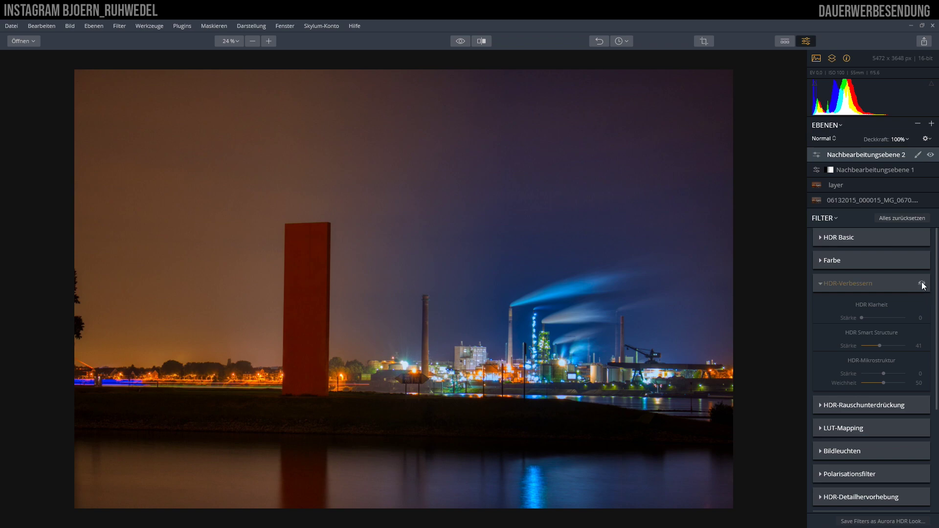
pyautogui.click(922, 284)
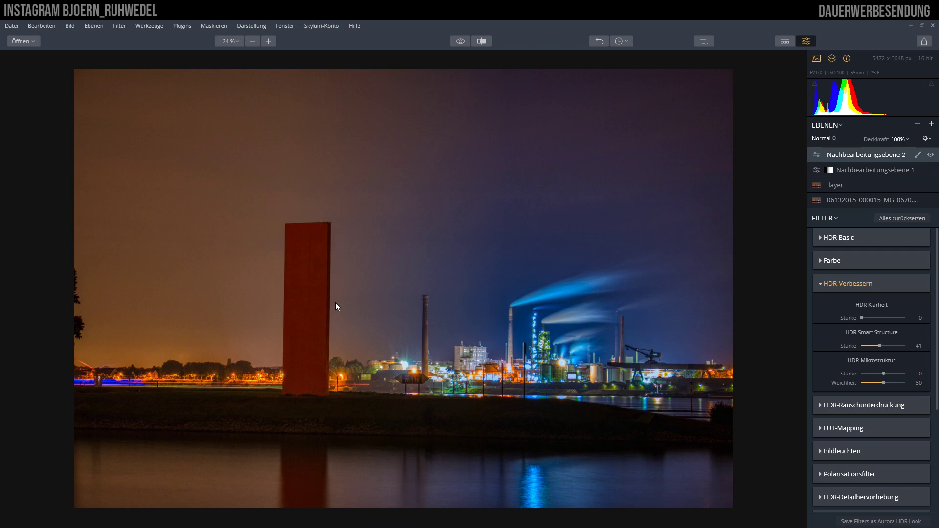
# Try HDR Smart Structure at 100, then settle it at about 43
pyautogui.moveTo(879, 346)
pyautogui.moveTo(880, 346); pyautogui.dragTo(910, 345)
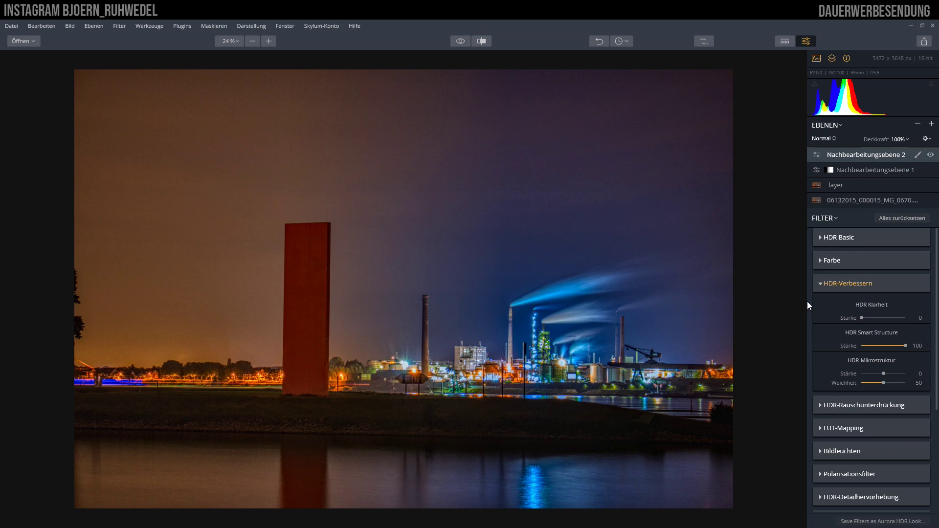
pyautogui.moveTo(901, 349)
pyautogui.mouseDown()
pyautogui.moveTo(871, 352)
pyautogui.moveTo(913, 349)
pyautogui.moveTo(883, 357)
pyautogui.mouseUp()
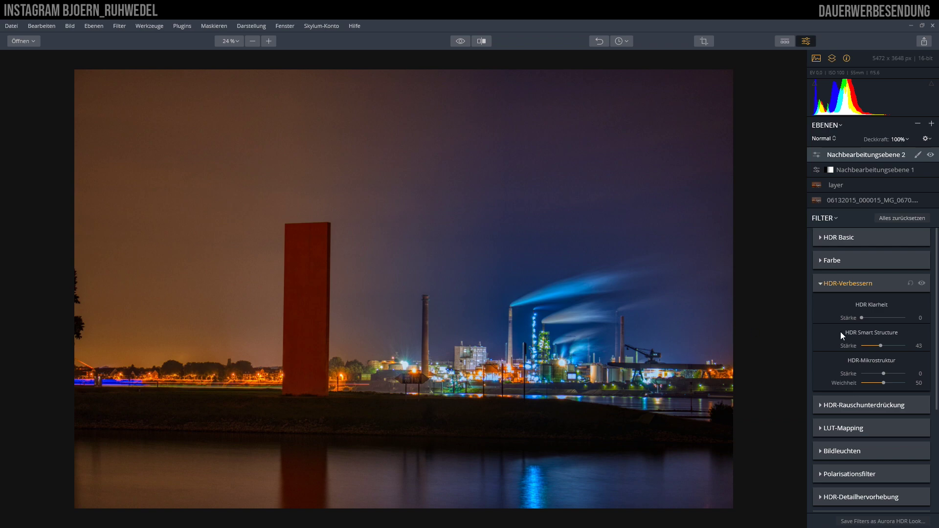
# Reset HDR Smart Structure strength to 0 and scroll down the filter panel
pyautogui.doubleClick(880, 345)
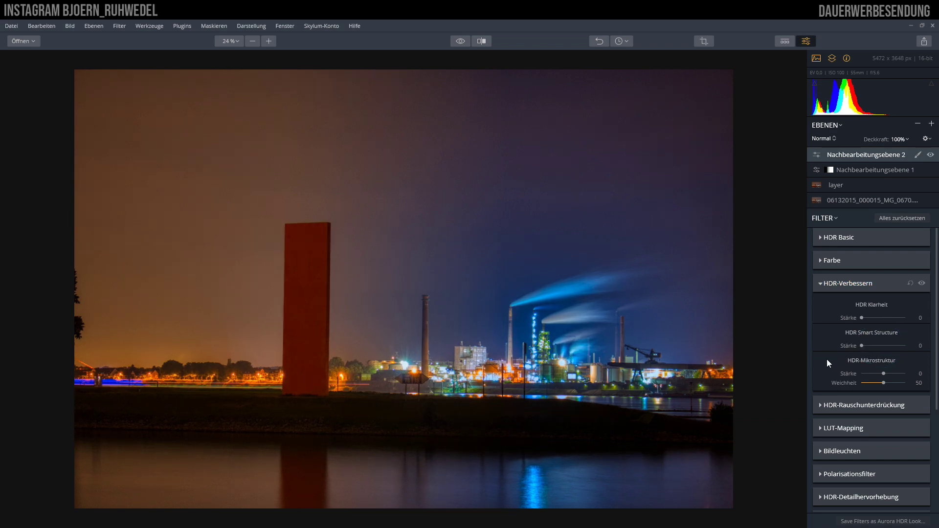
pyautogui.scroll(-2, 826, 359)
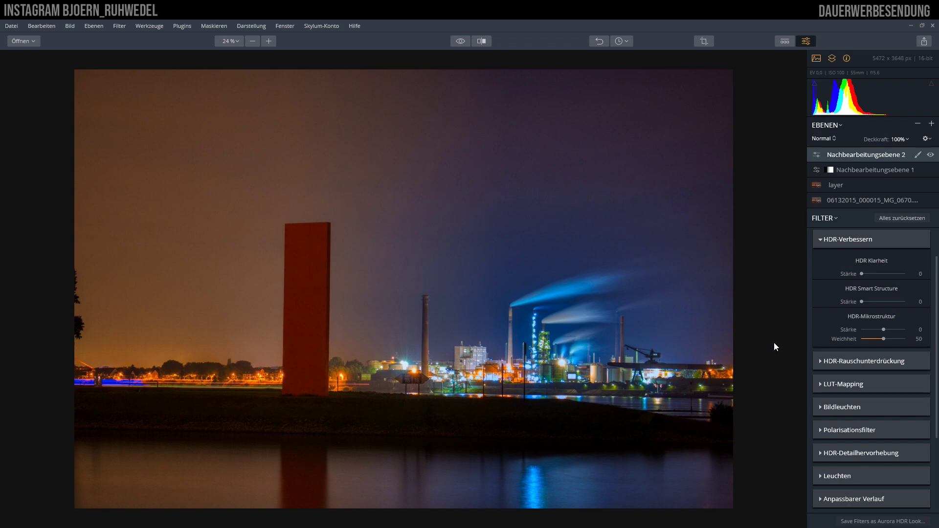
# Drag the HDR-Mikrostruktur strength slider down to -96
pyautogui.moveTo(883, 330)
pyautogui.moveTo(883, 330); pyautogui.dragTo(863, 330)
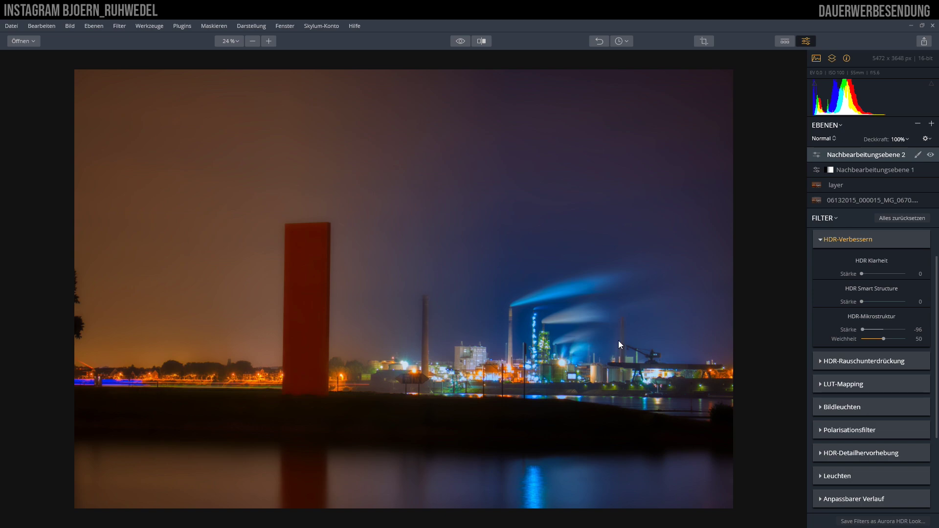
# At 100% zoom on the lit plant, reset HDR-Mikrostruktur and lower it to -100
pyautogui.click(236, 41)
pyautogui.click(229, 80)
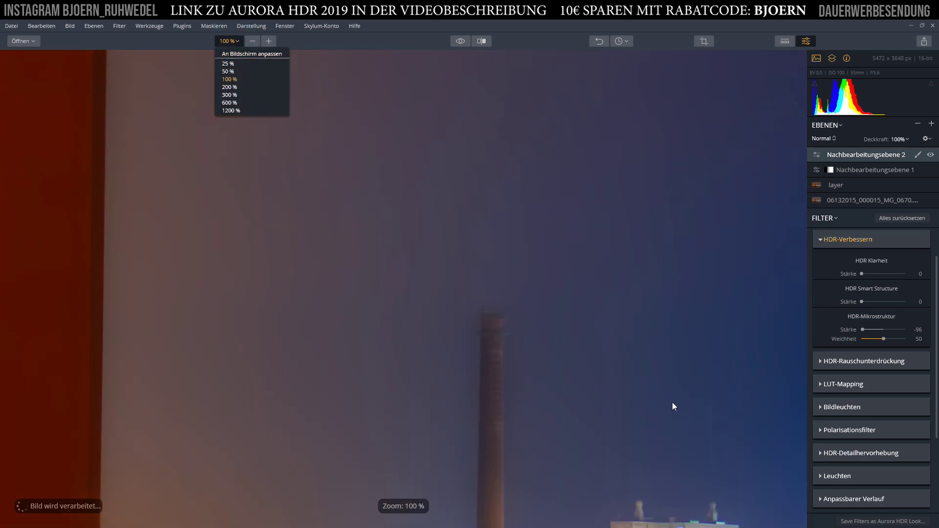
pyautogui.moveTo(672, 402)
pyautogui.mouseDown()
pyautogui.moveTo(326, 339)
pyautogui.moveTo(170, 355)
pyautogui.mouseUp()
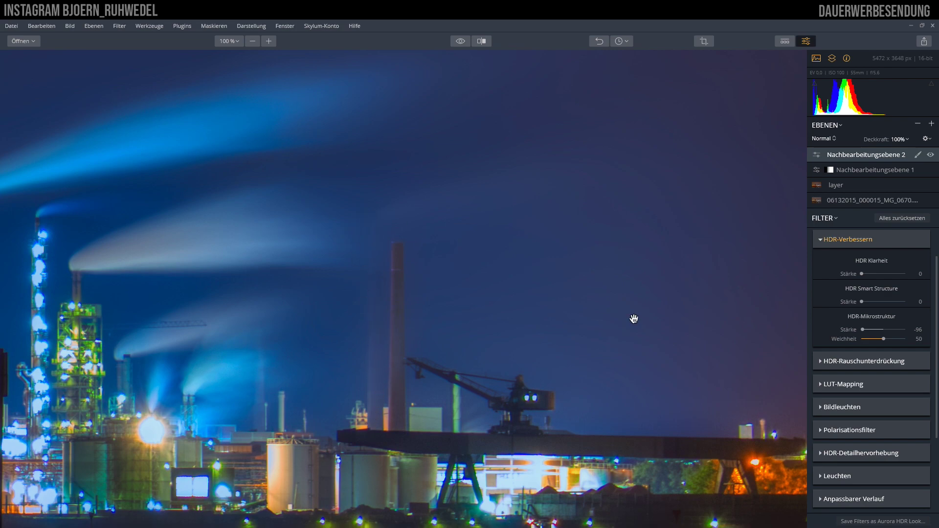
pyautogui.moveTo(863, 330)
pyautogui.doubleClick(863, 330)
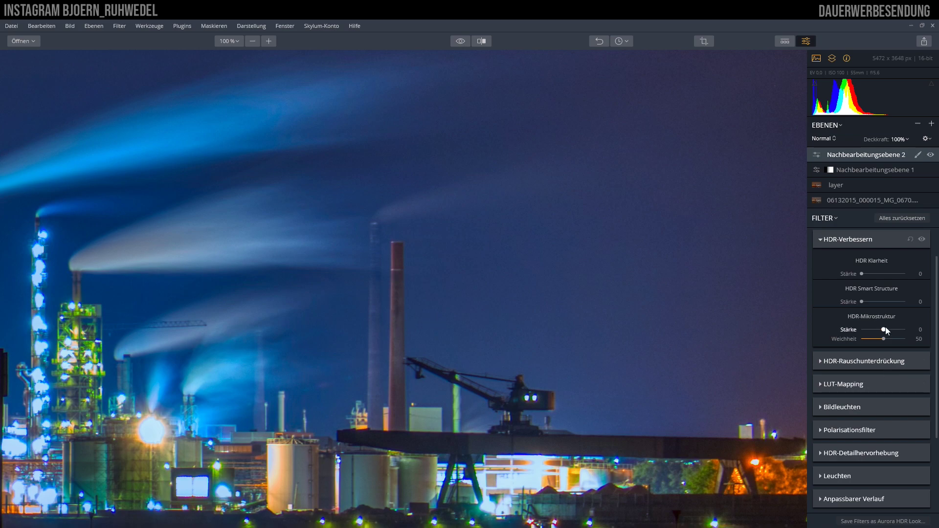
pyautogui.moveTo(883, 330); pyautogui.dragTo(859, 332)
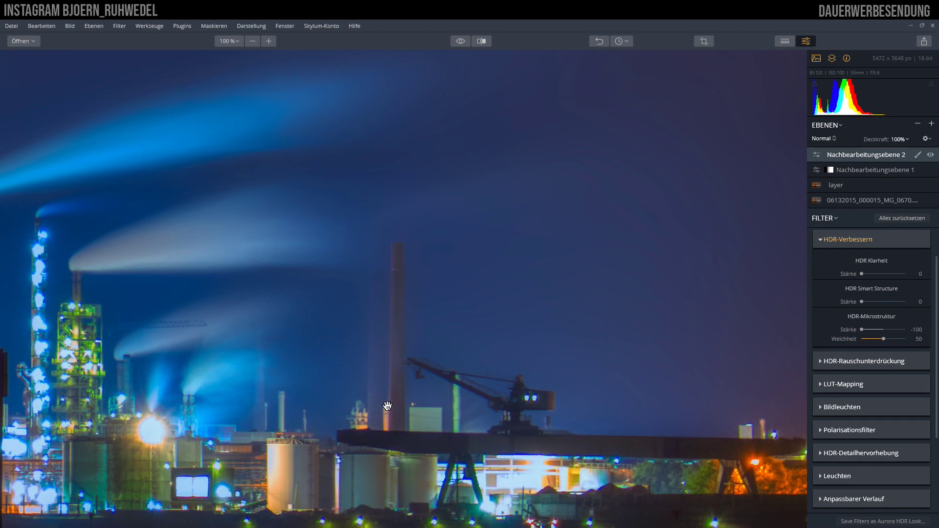
pyautogui.click(234, 41)
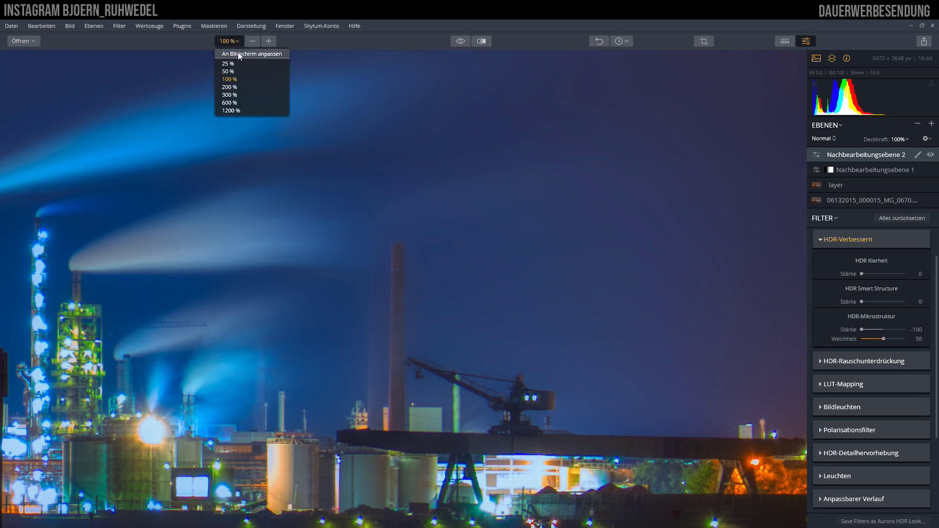
# Fit the photo to the screen, reset HDR-Mikrostruktur, then raise it to +100
pyautogui.click(239, 54)
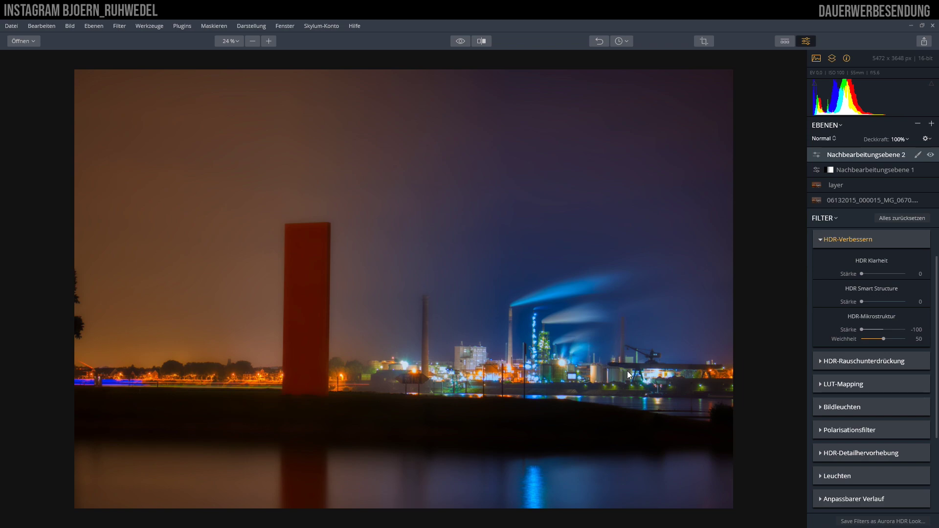
pyautogui.doubleClick(862, 329)
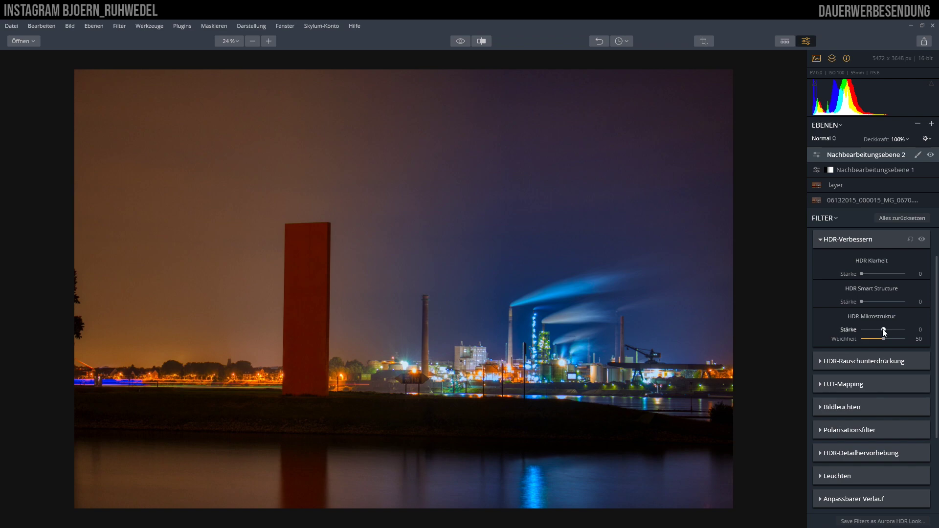
pyautogui.moveTo(884, 329); pyautogui.dragTo(913, 330)
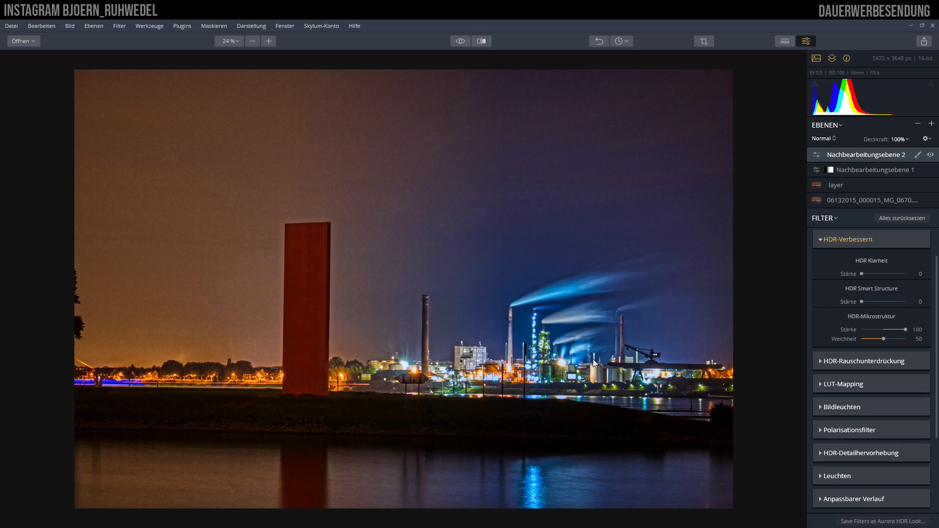
# View the industrial plant at 100 % zoom and lower HDR-Mikrostruktur strength from +100 to 18
pyautogui.click(238, 43)
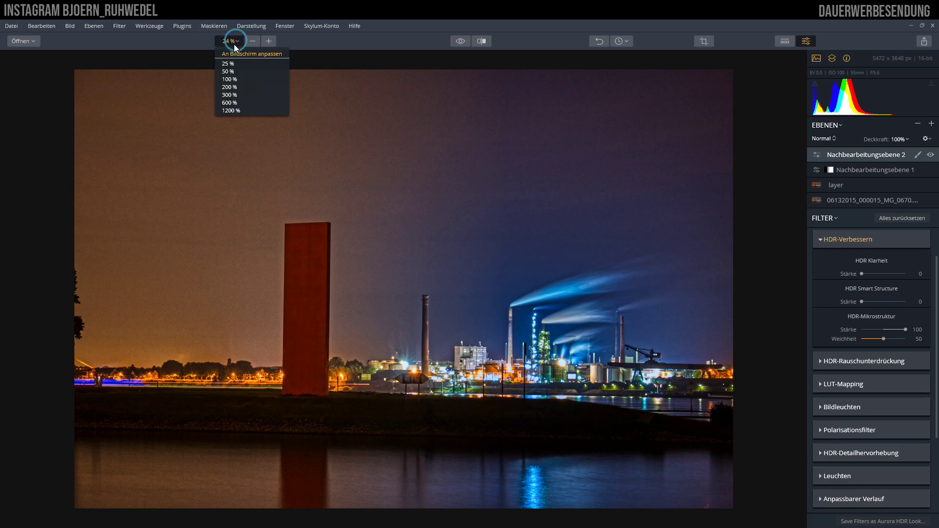
pyautogui.click(229, 78)
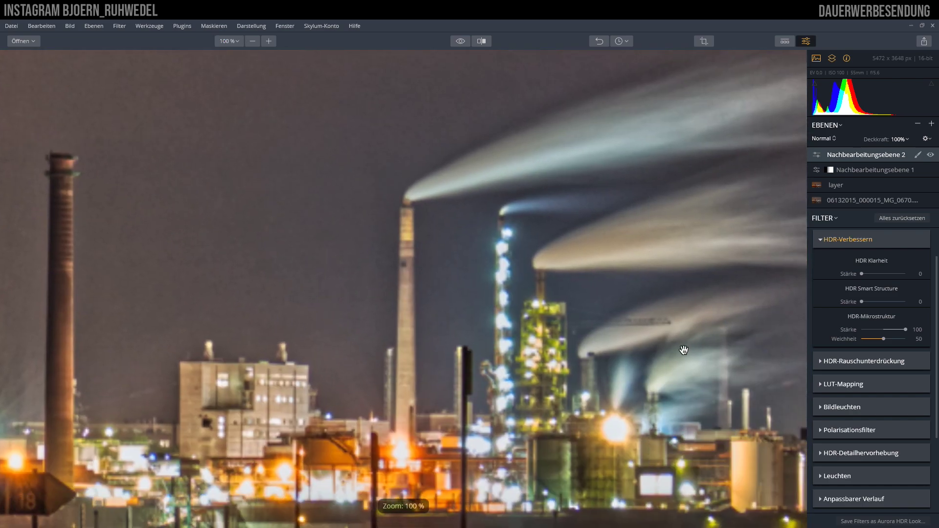
pyautogui.moveTo(681, 352)
pyautogui.mouseDown()
pyautogui.moveTo(575, 362)
pyautogui.moveTo(361, 308)
pyautogui.mouseUp()
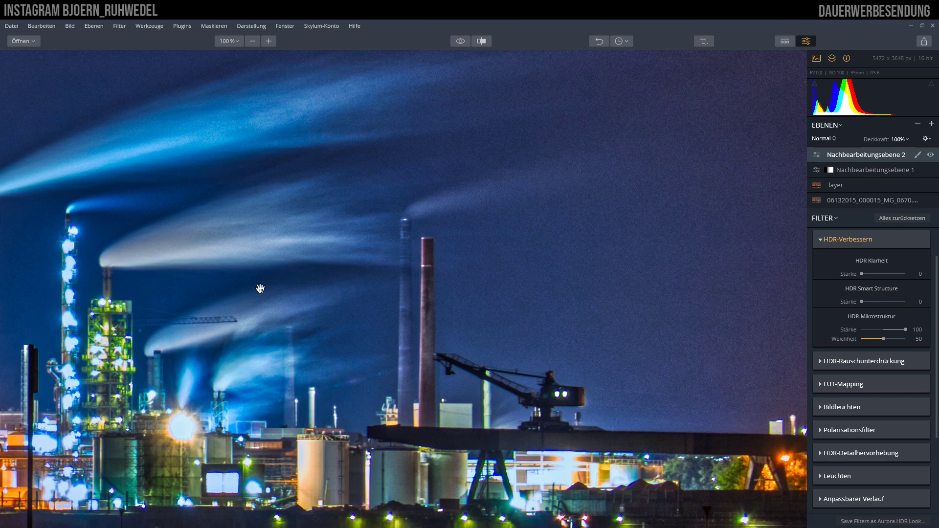
pyautogui.moveTo(905, 330)
pyautogui.moveTo(903, 332); pyautogui.dragTo(888, 332)
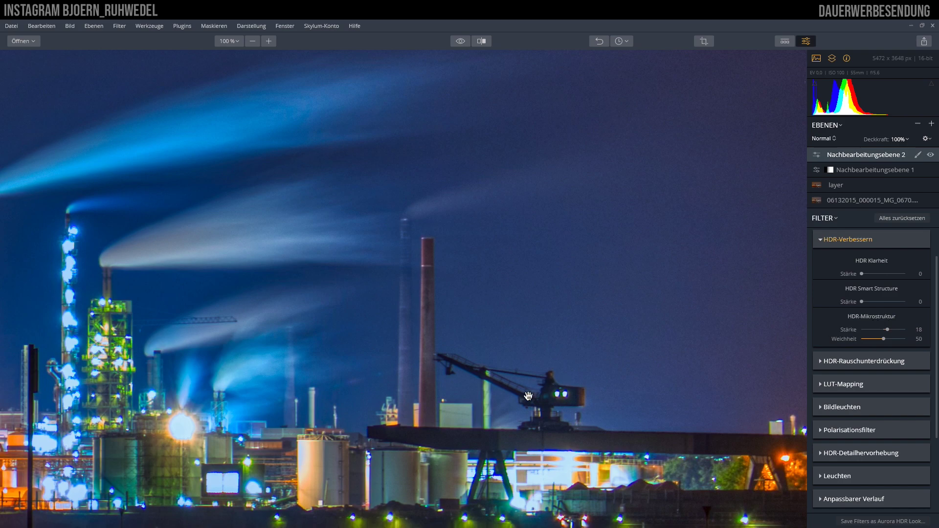
# Fit the whole riverside photo on screen, test Mikrostruktur at 100, then return it to 18
pyautogui.click(227, 42)
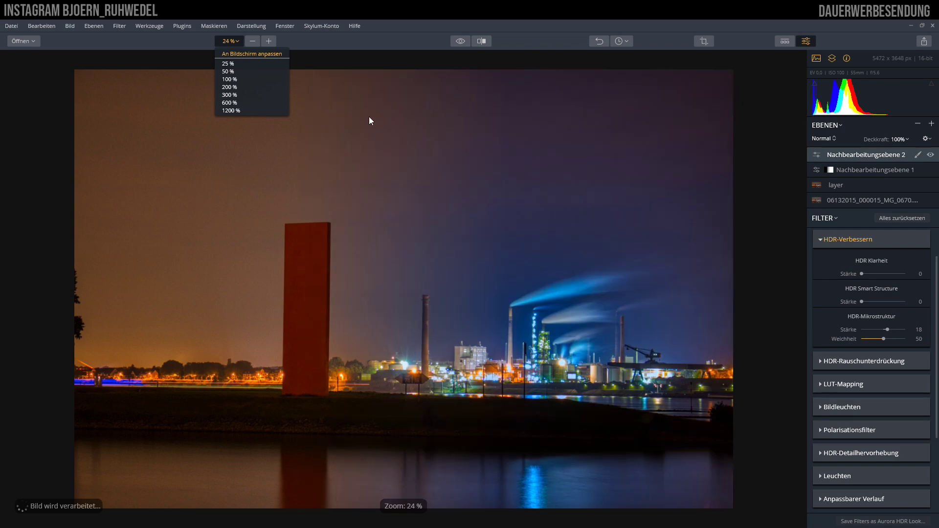
pyautogui.click(228, 41)
pyautogui.moveTo(870, 239)
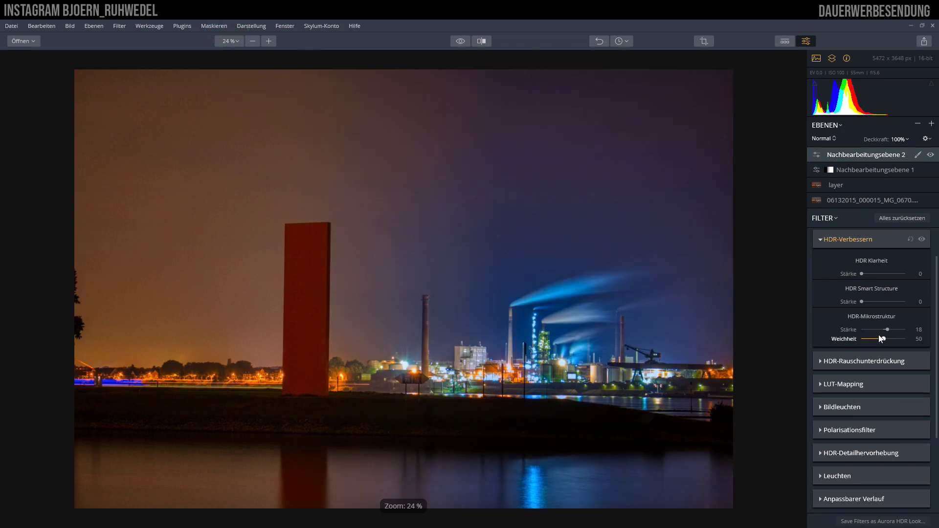
pyautogui.moveTo(888, 329); pyautogui.dragTo(917, 329)
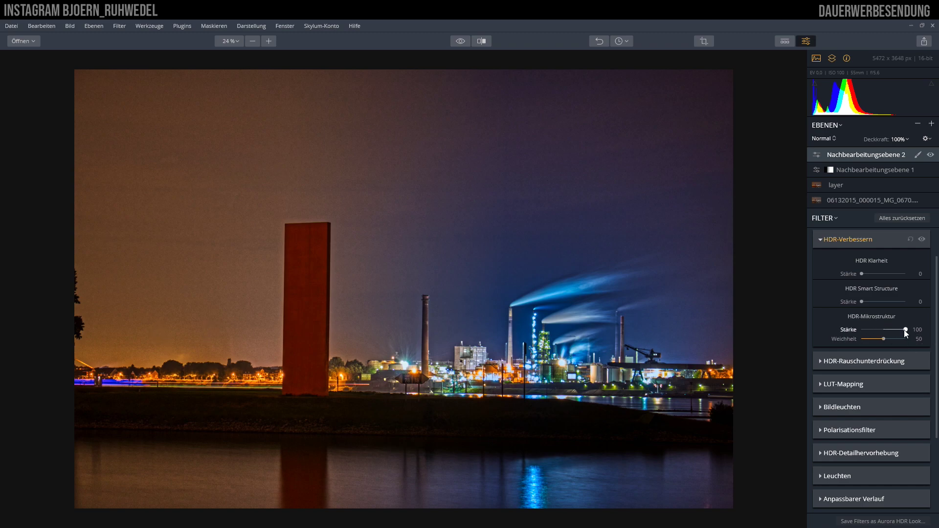
pyautogui.moveTo(902, 329); pyautogui.dragTo(888, 329)
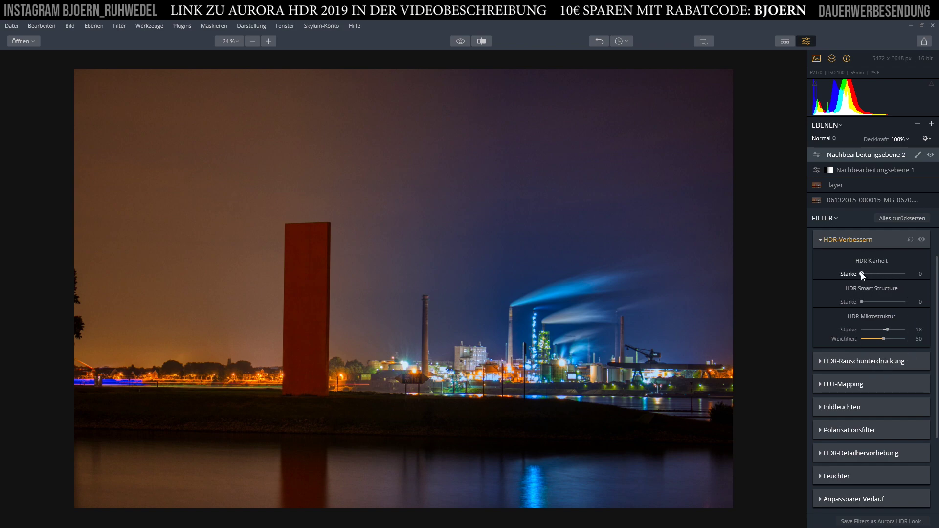
# Raise HDR Klarheit strength from 0 to 51 and HDR Smart Structure from 0 to 40
pyautogui.moveTo(862, 274); pyautogui.dragTo(883, 277)
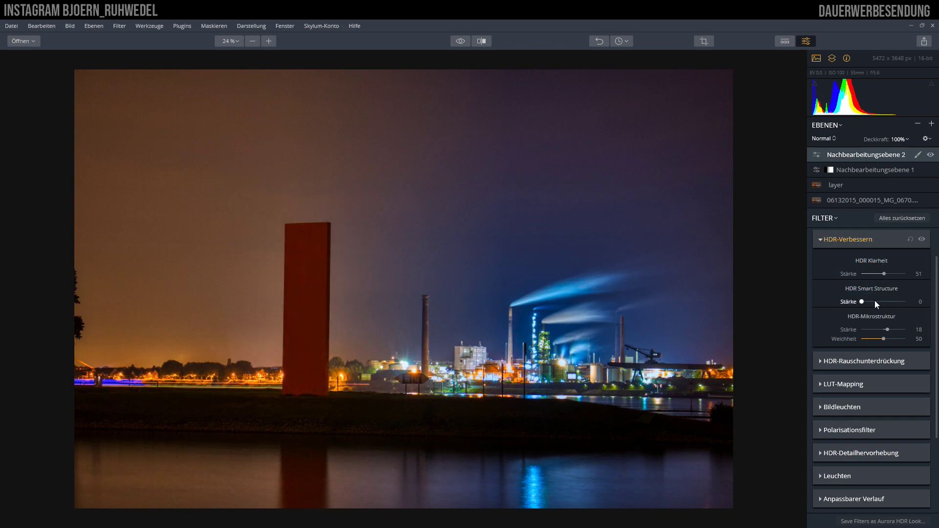
pyautogui.moveTo(862, 301); pyautogui.dragTo(880, 304)
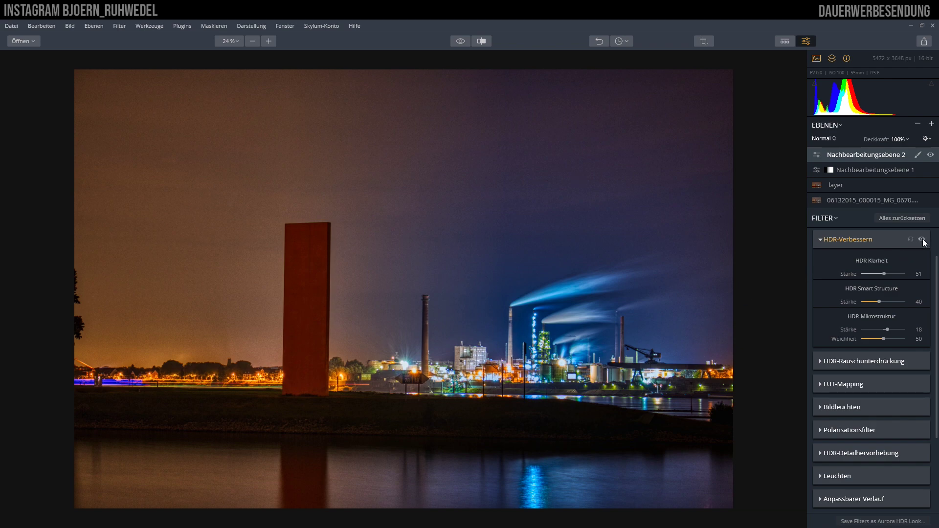
pyautogui.click(921, 239)
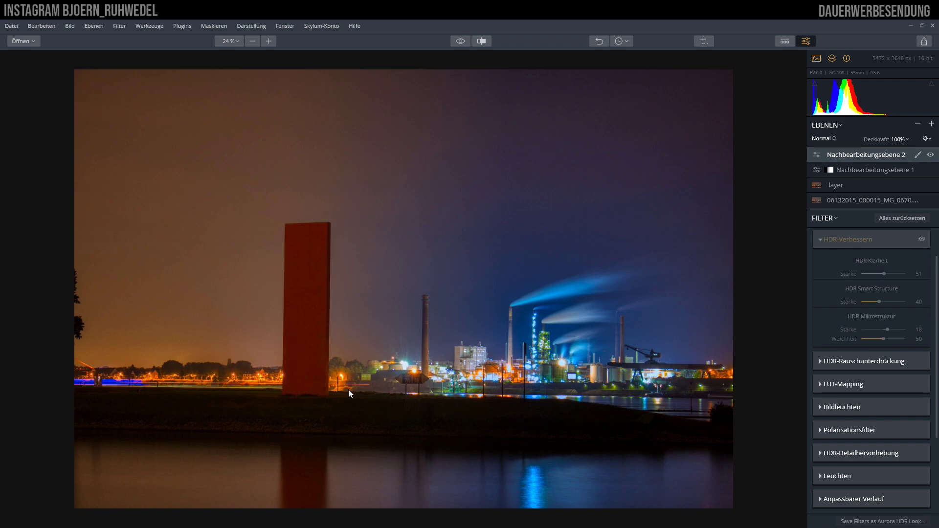
pyautogui.click(921, 240)
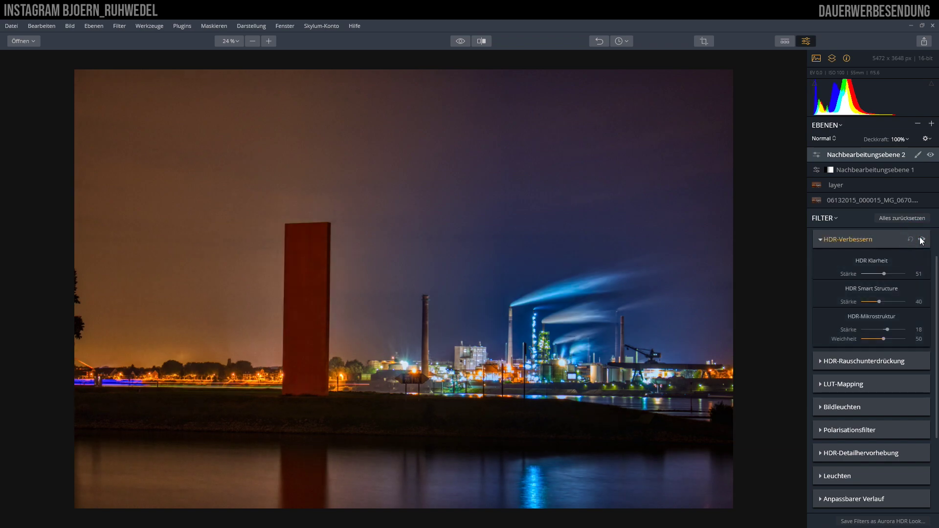